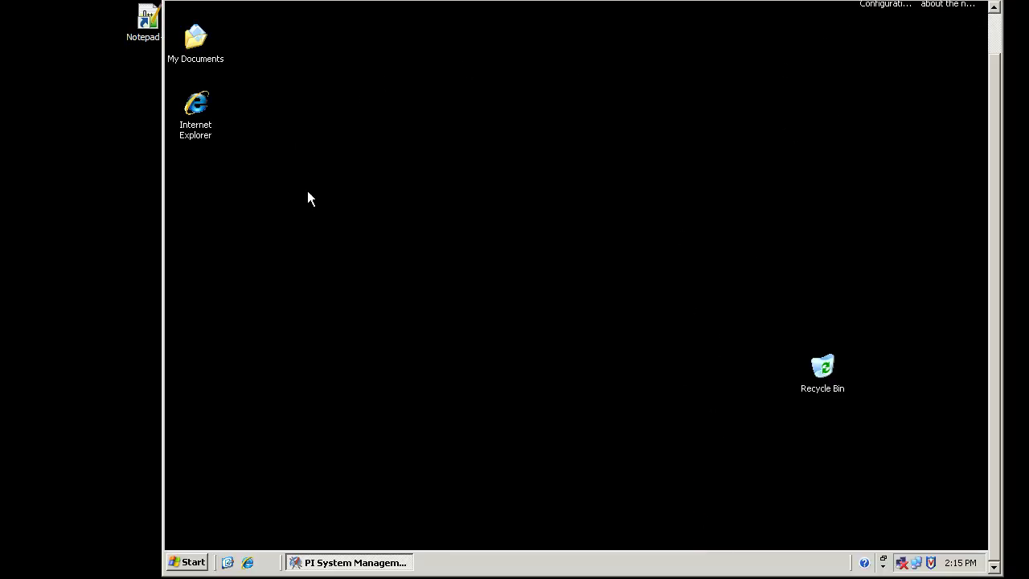
Step: Launch the Interface Configuration Utility from PI SMT and load the opcint1 interface
{"action": "left_click", "coordinate": [338, 562]}
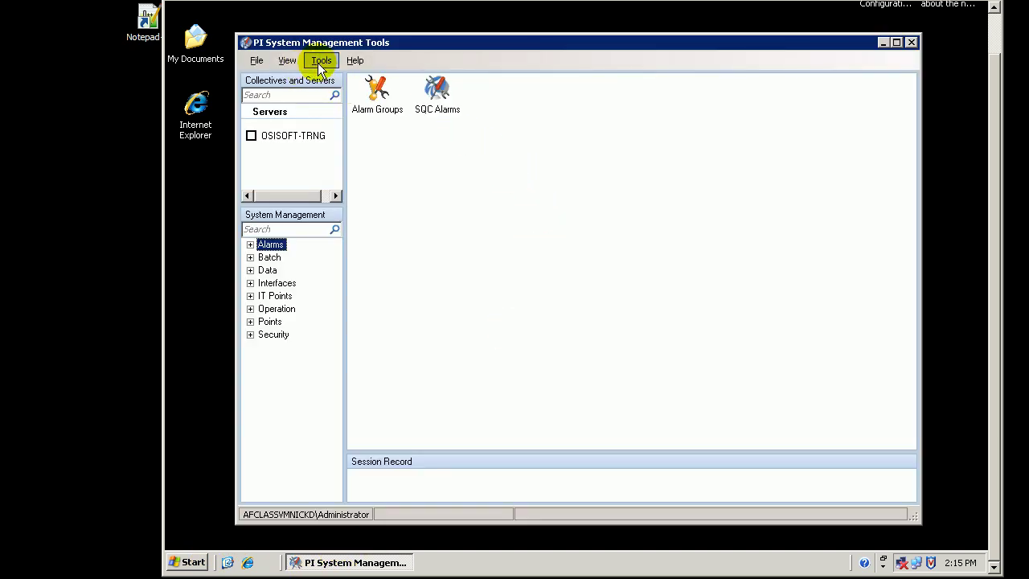
{"action": "left_click", "coordinate": [319, 62]}
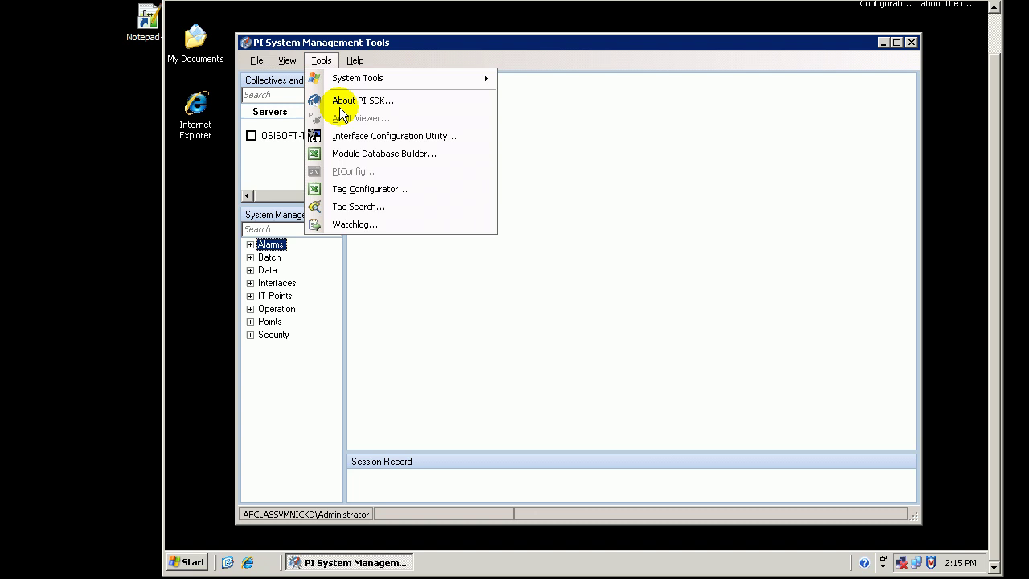
{"action": "left_click", "coordinate": [360, 137]}
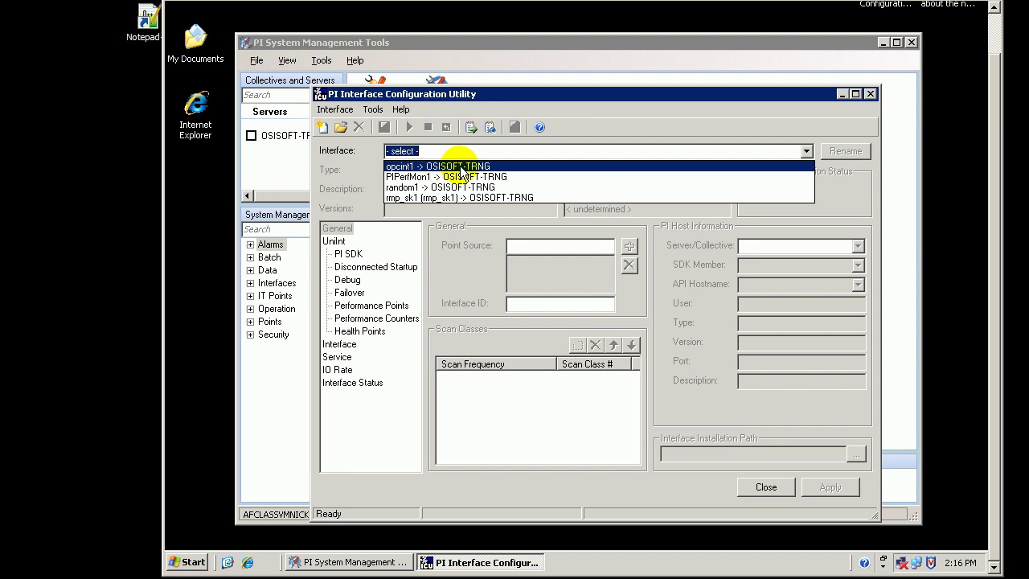
{"action": "left_click", "coordinate": [453, 166]}
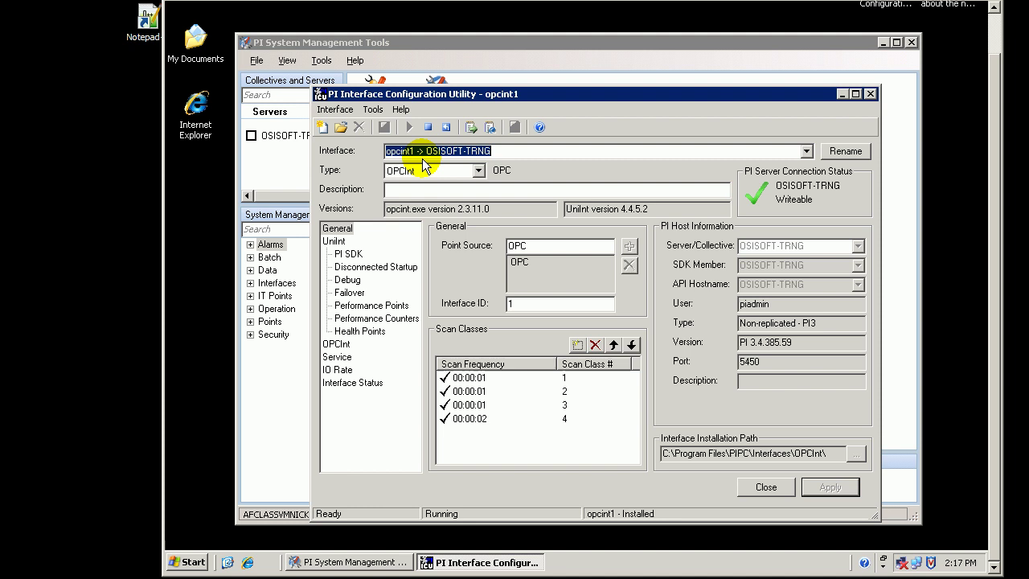
Step: Enable buffering with PI Buffer Subsystem for opcint1 and confirm the change
{"action": "left_click", "coordinate": [374, 108]}
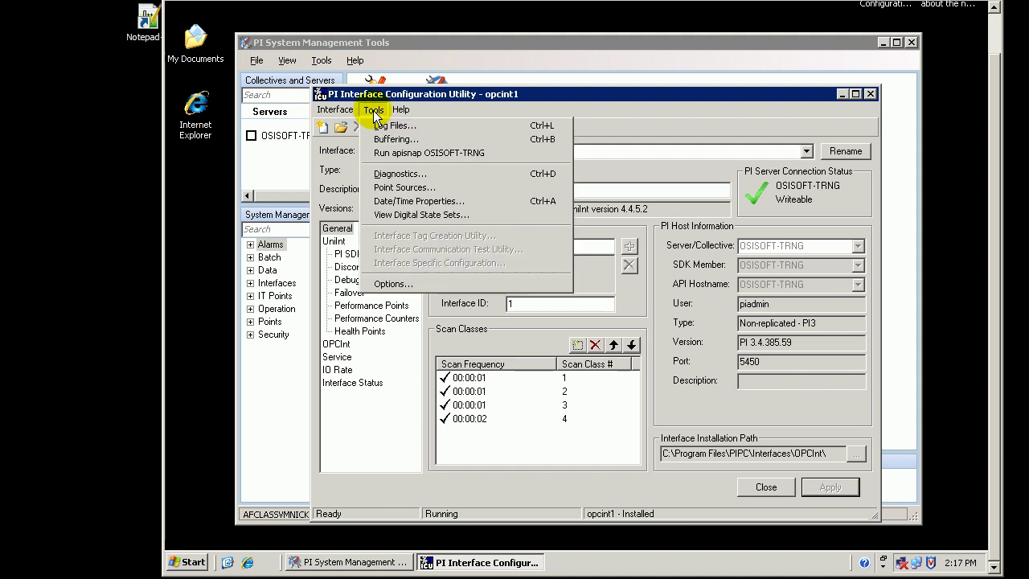
{"action": "left_click", "coordinate": [400, 141]}
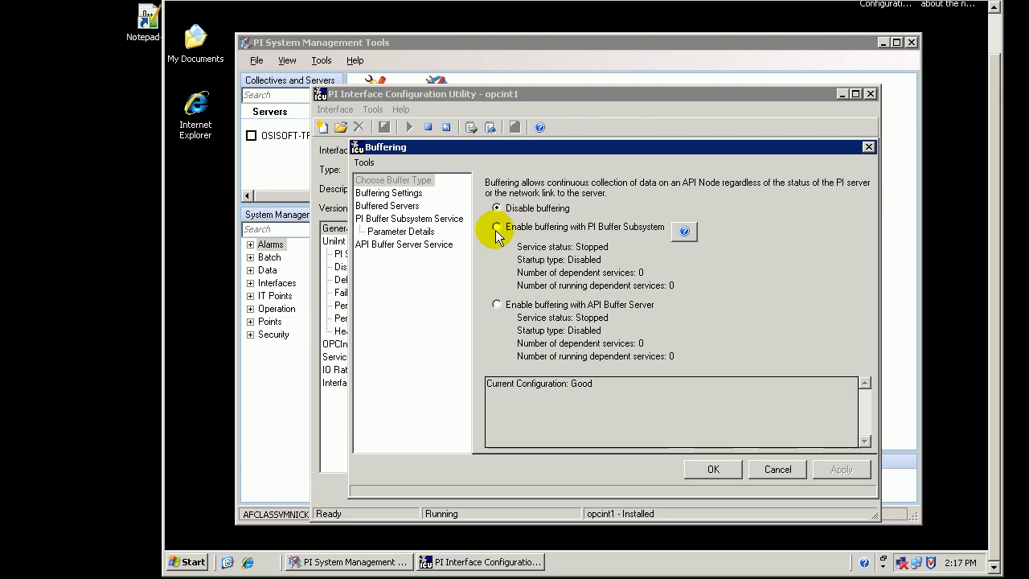
{"action": "left_click", "coordinate": [497, 228]}
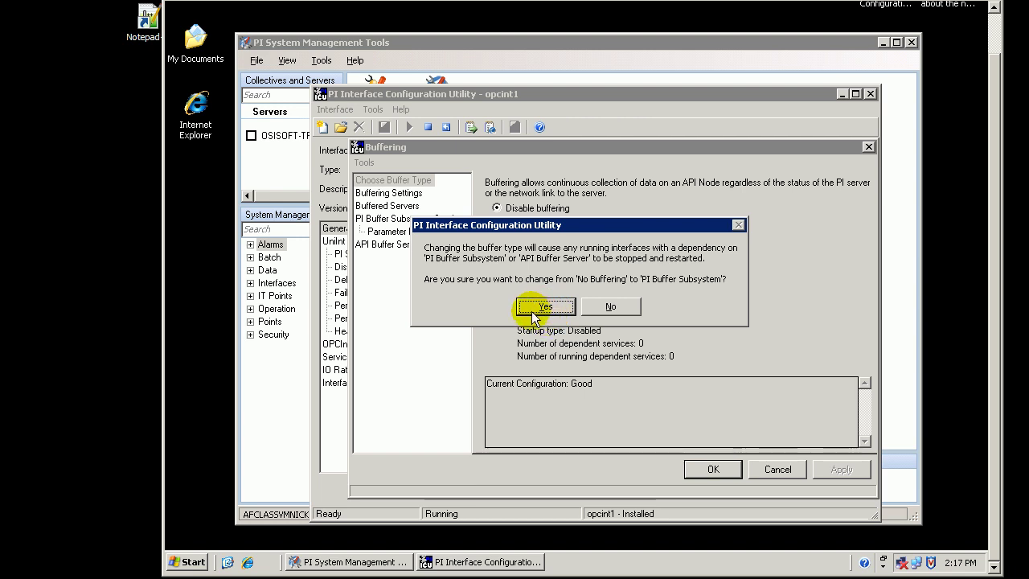
{"action": "left_click", "coordinate": [542, 307]}
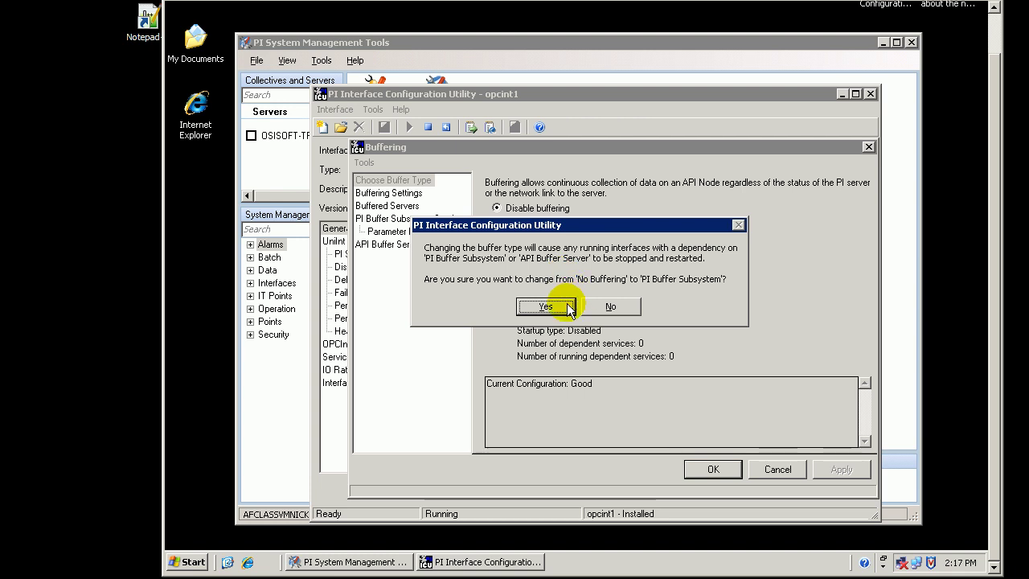
{"action": "left_click", "coordinate": [545, 306]}
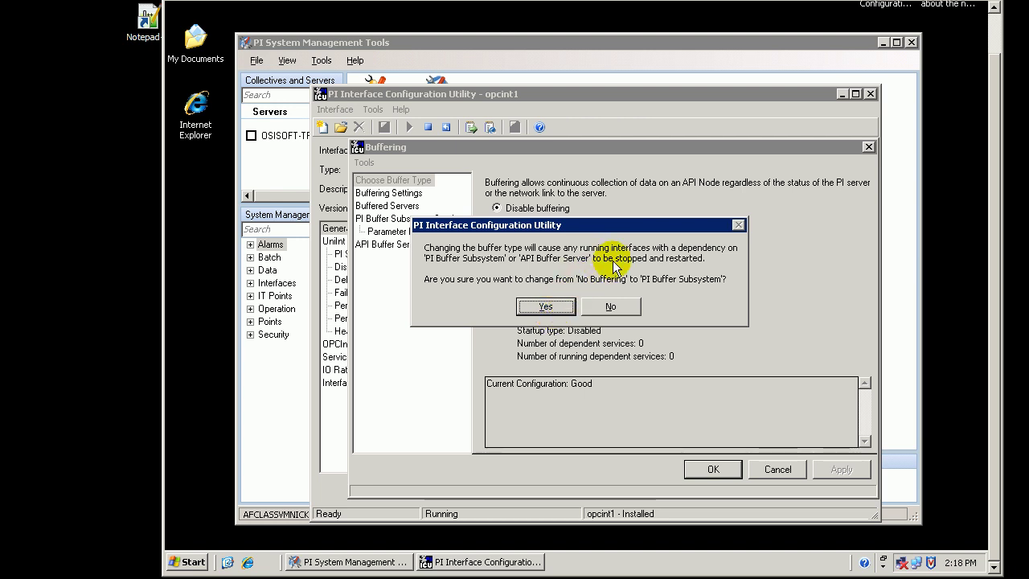
{"action": "left_click", "coordinate": [544, 307]}
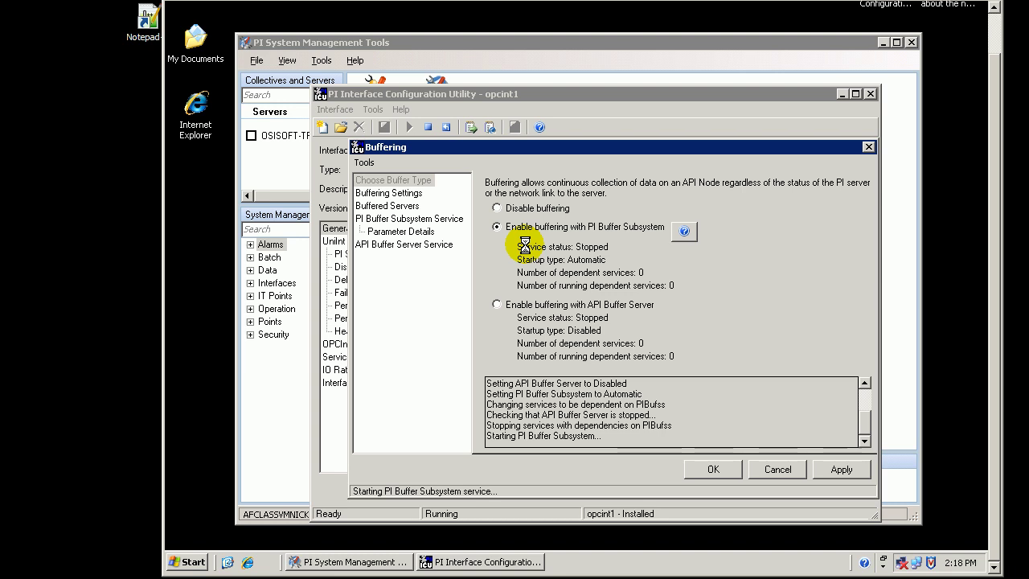
Step: Review the default Buffering Settings and the Buffered Servers list without changes
{"action": "left_click", "coordinate": [392, 197]}
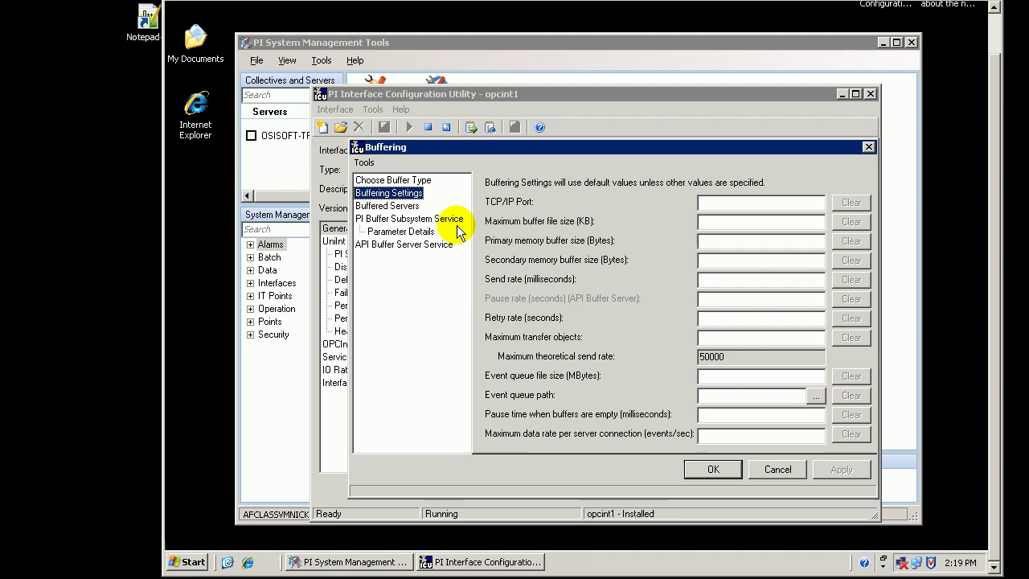
{"action": "left_click", "coordinate": [385, 205]}
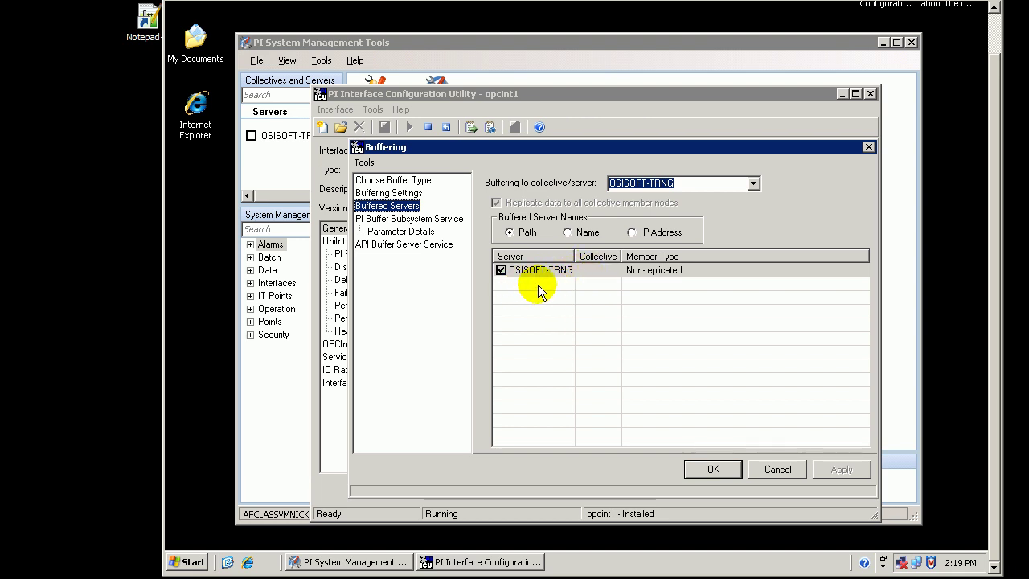
{"action": "left_click", "coordinate": [755, 184]}
{"action": "left_click", "coordinate": [749, 186]}
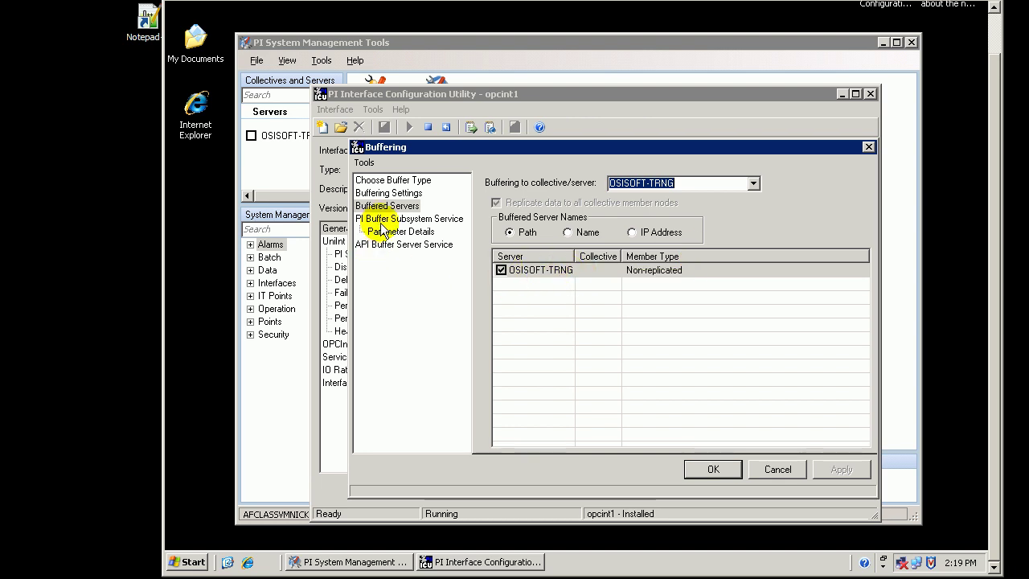
Step: Compare the PI Buffer Subsystem and API Buffer Server service pages, noting the LocalSystem logon
{"action": "left_click", "coordinate": [405, 221]}
{"action": "left_click", "coordinate": [400, 245]}
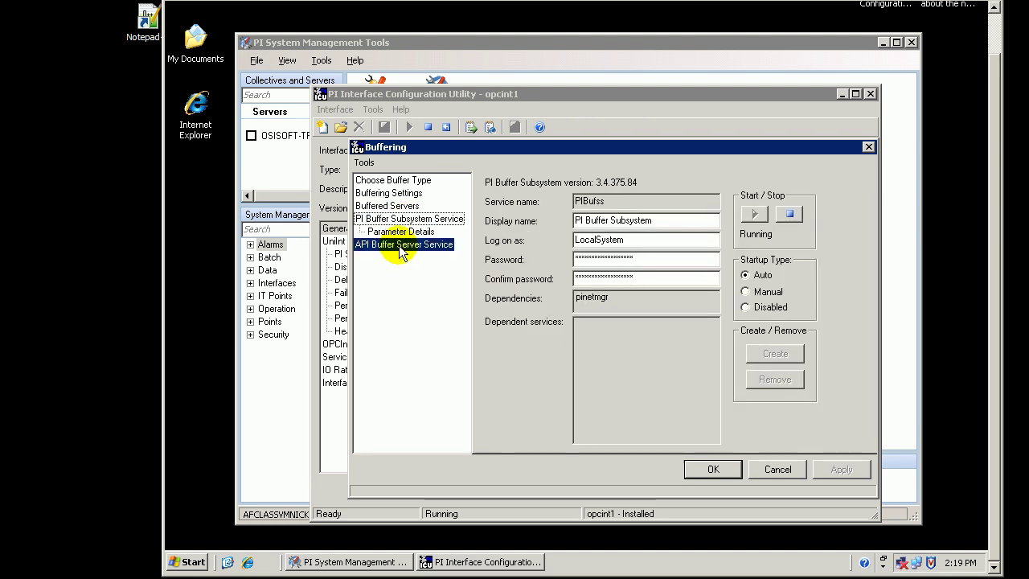
{"action": "left_click", "coordinate": [406, 220]}
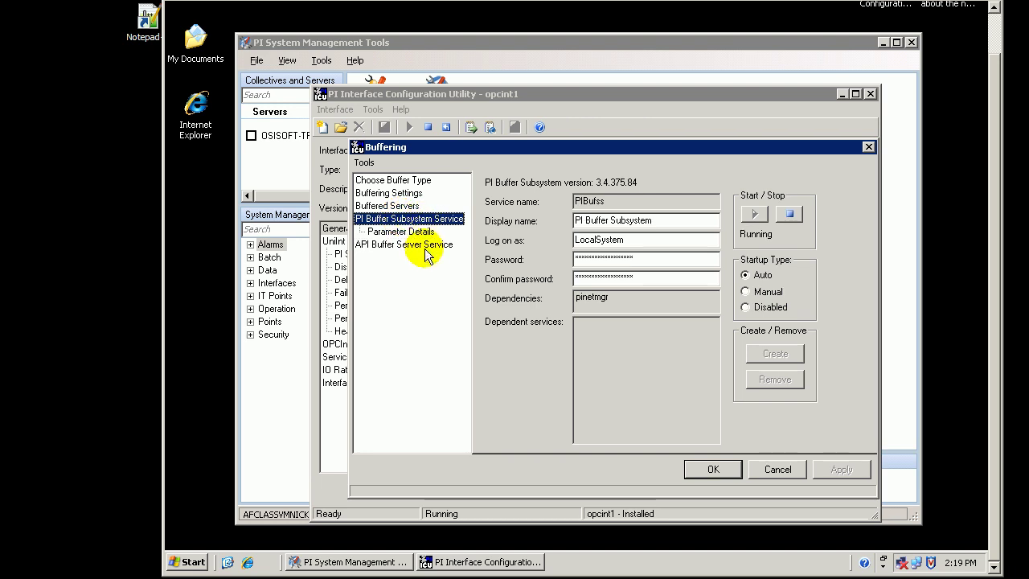
{"action": "left_click", "coordinate": [425, 246]}
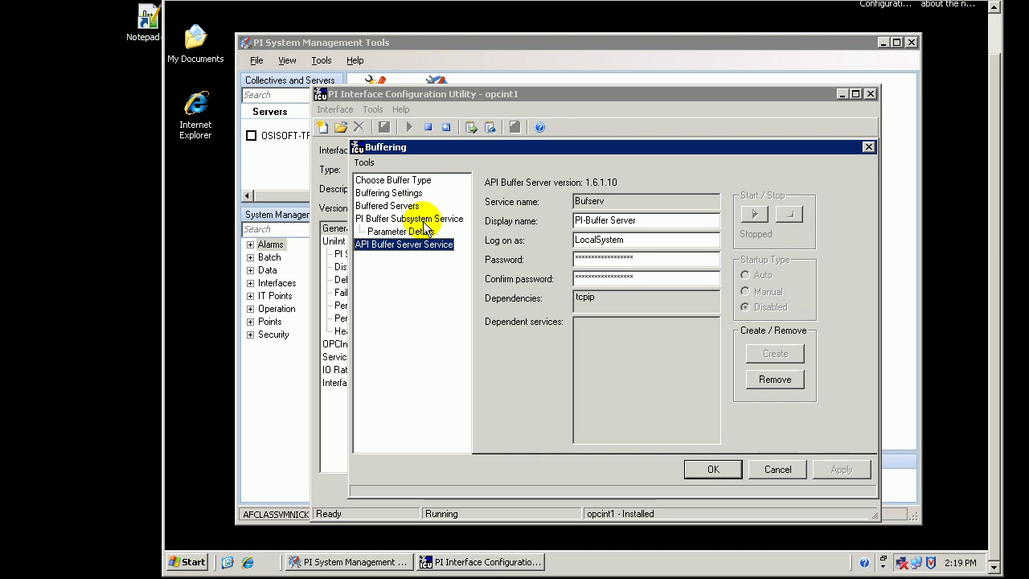
{"action": "left_click", "coordinate": [423, 221]}
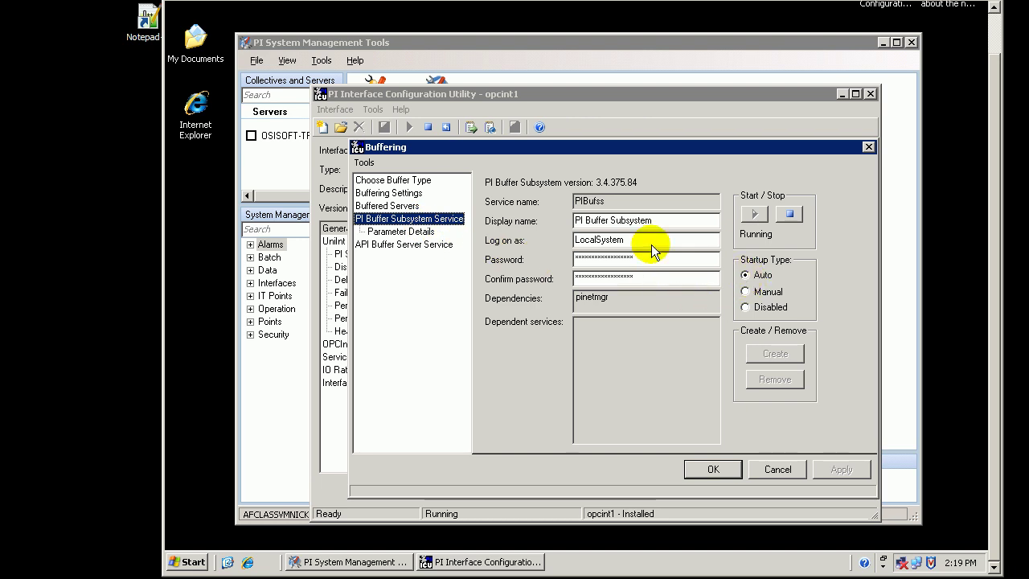
{"action": "left_click_drag", "start_coordinate": [643, 240], "coordinate": [527, 239]}
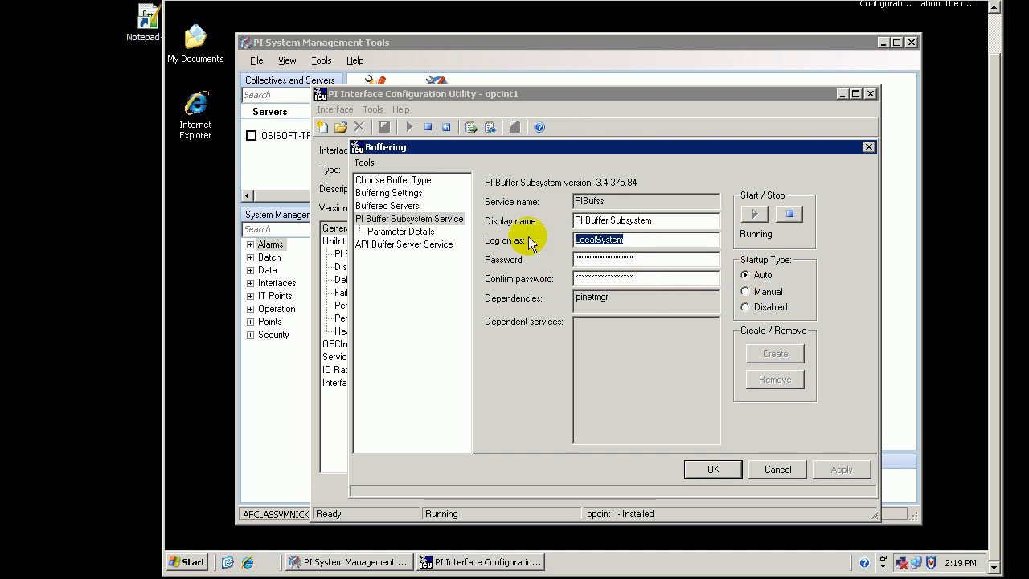
{"action": "left_click", "coordinate": [646, 240]}
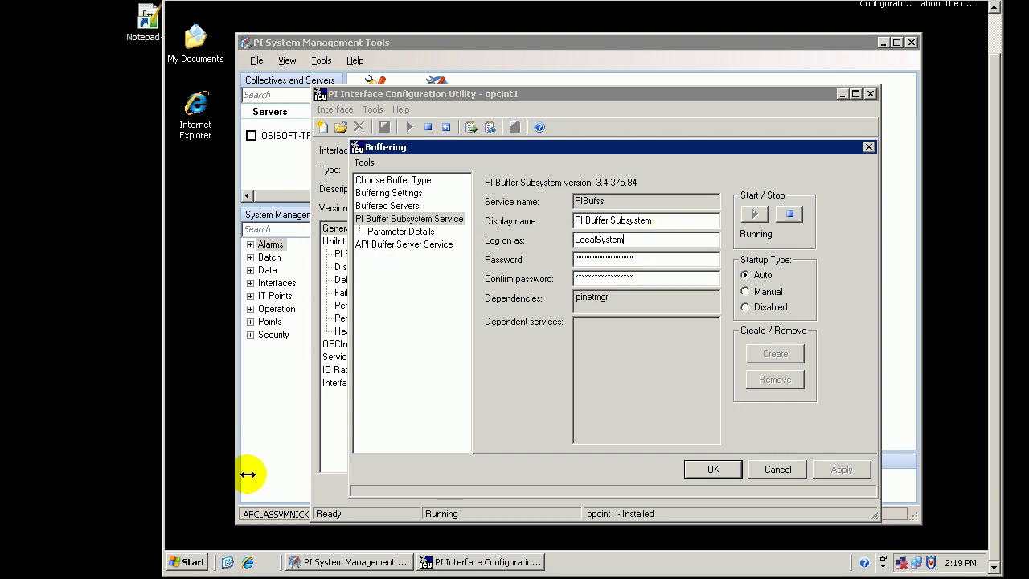
Step: Cancel a services.msc Run command unrun, then close the Buffering dialog
{"action": "left_click", "coordinate": [185, 561]}
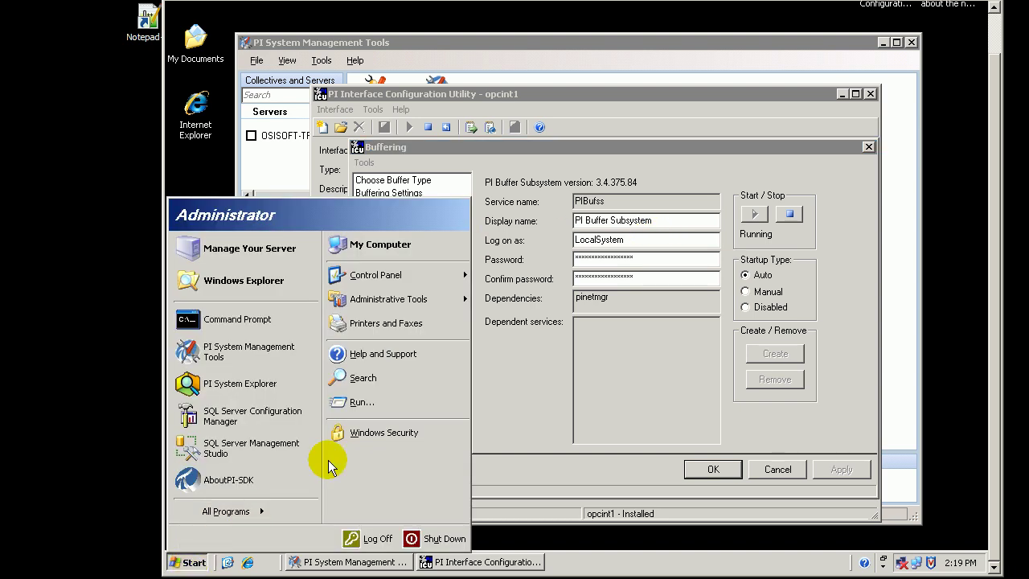
{"action": "left_click", "coordinate": [350, 396]}
{"action": "left_click", "coordinate": [427, 477]}
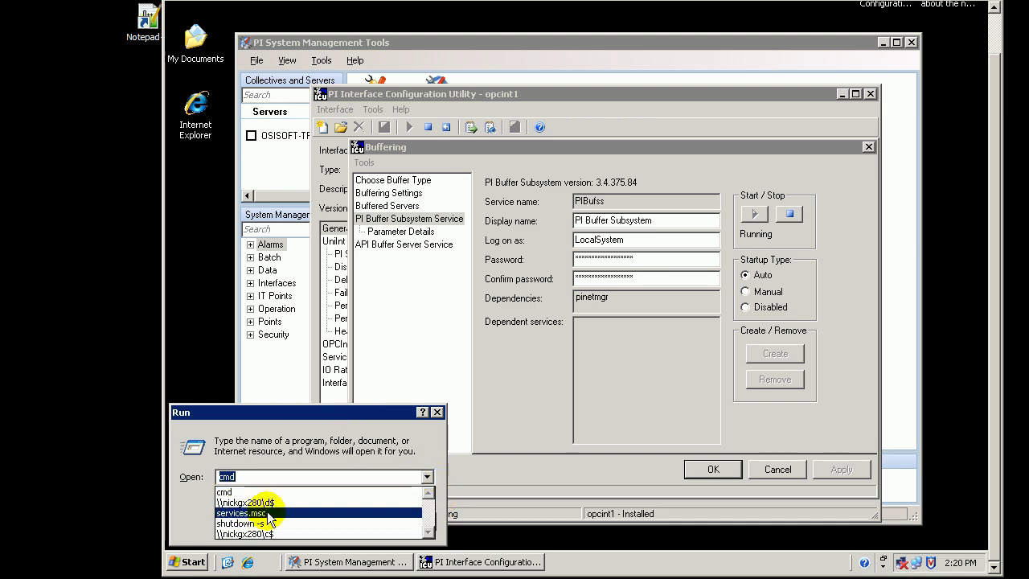
{"action": "left_click", "coordinate": [375, 430]}
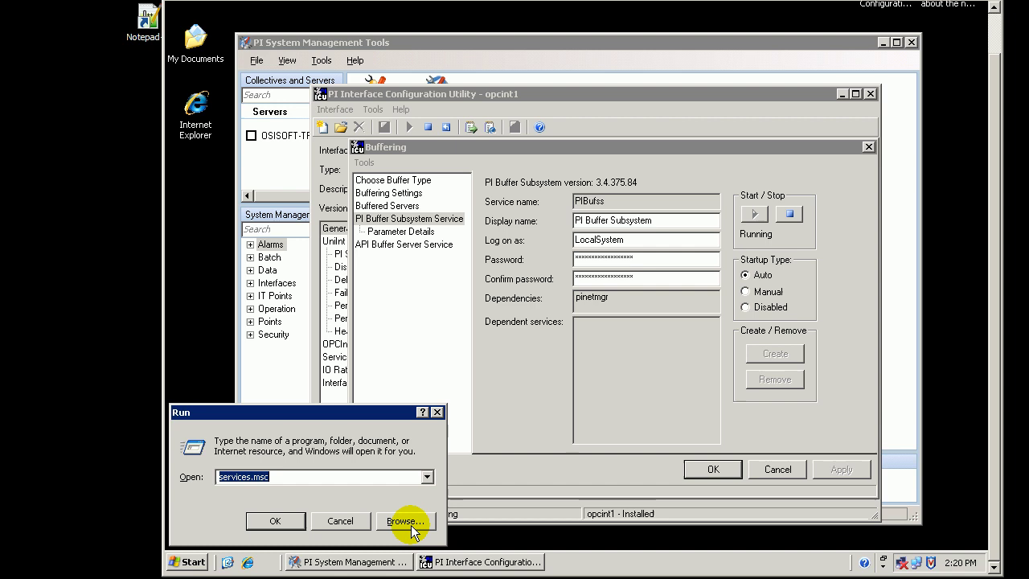
{"action": "left_click", "coordinate": [338, 520]}
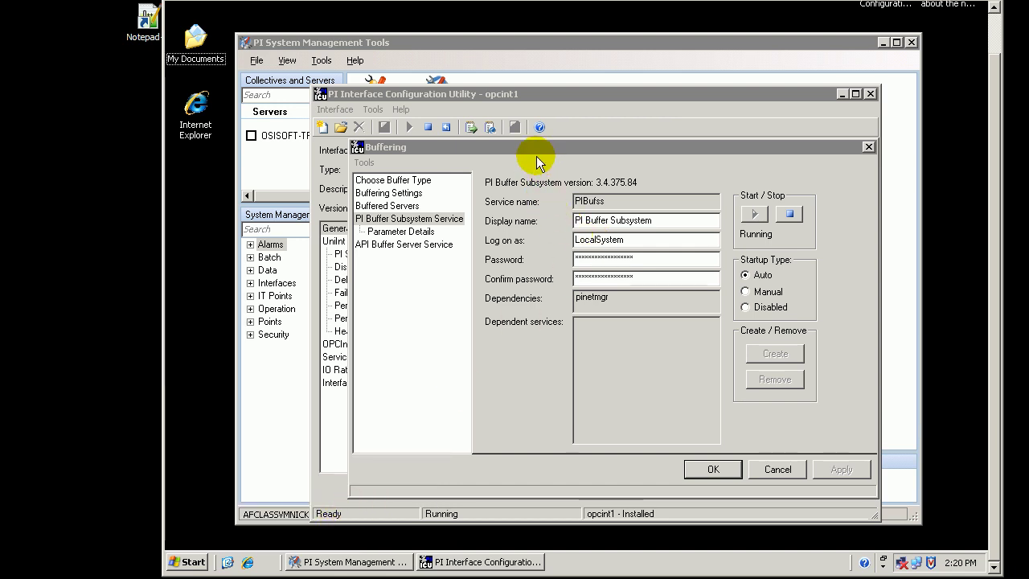
{"action": "left_click", "coordinate": [535, 148]}
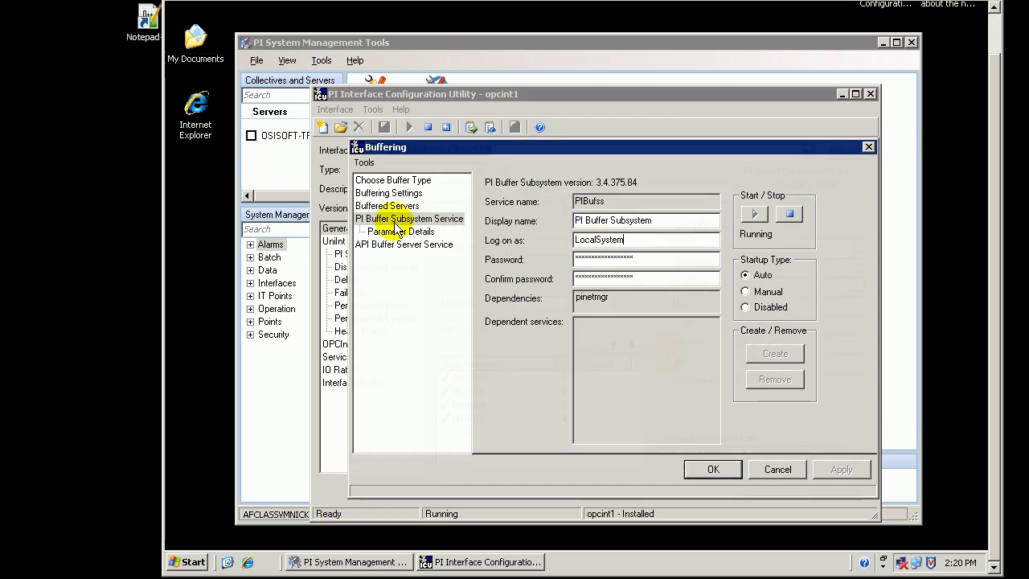
{"action": "key", "text": "Escape"}
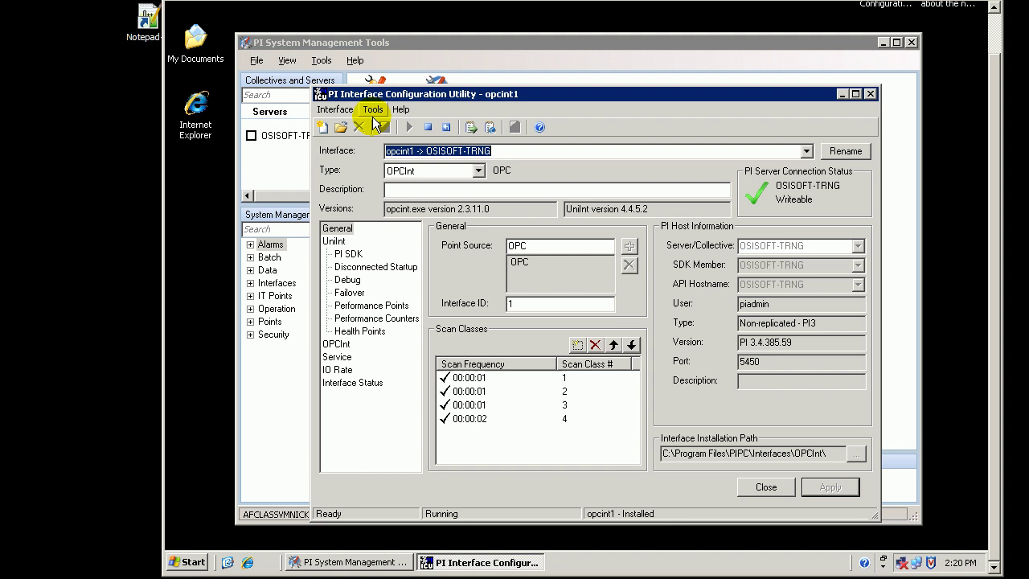
Step: On opcint1's Service page, add PIBufss as a dependency alongside tcpip
{"action": "left_click", "coordinate": [338, 360]}
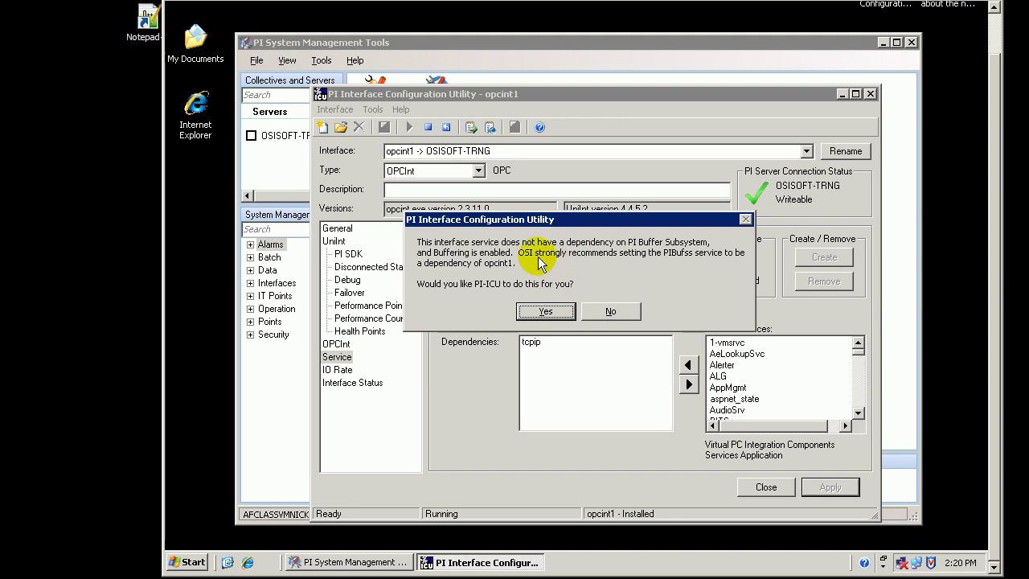
{"action": "left_click", "coordinate": [546, 312]}
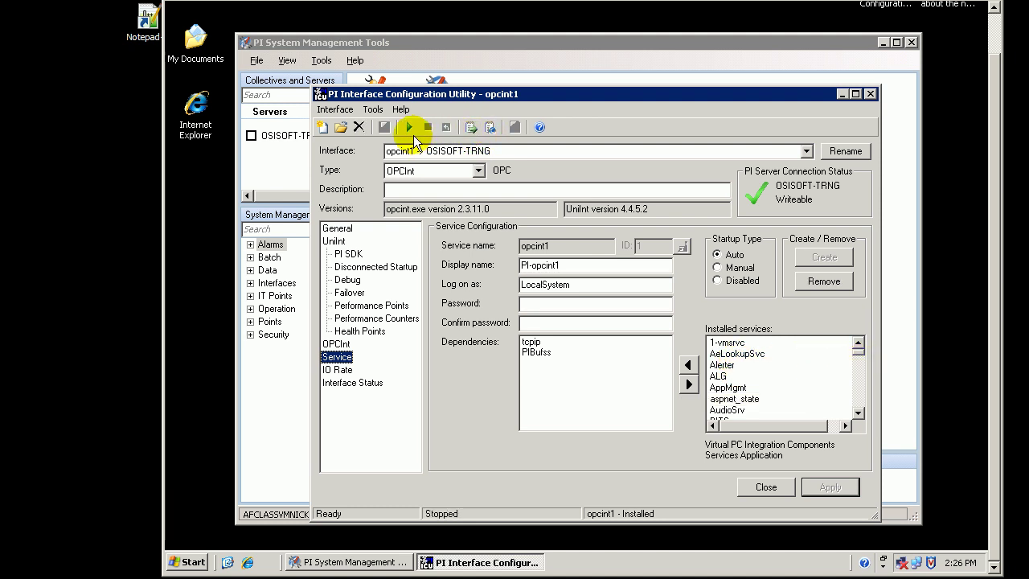
{"action": "left_click", "coordinate": [373, 109]}
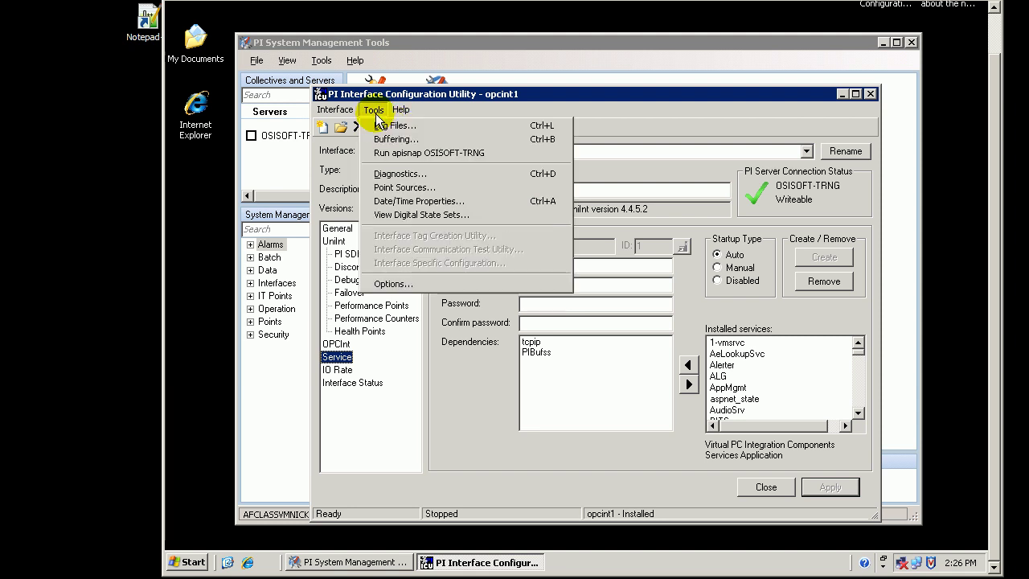
{"action": "left_click", "coordinate": [392, 139]}
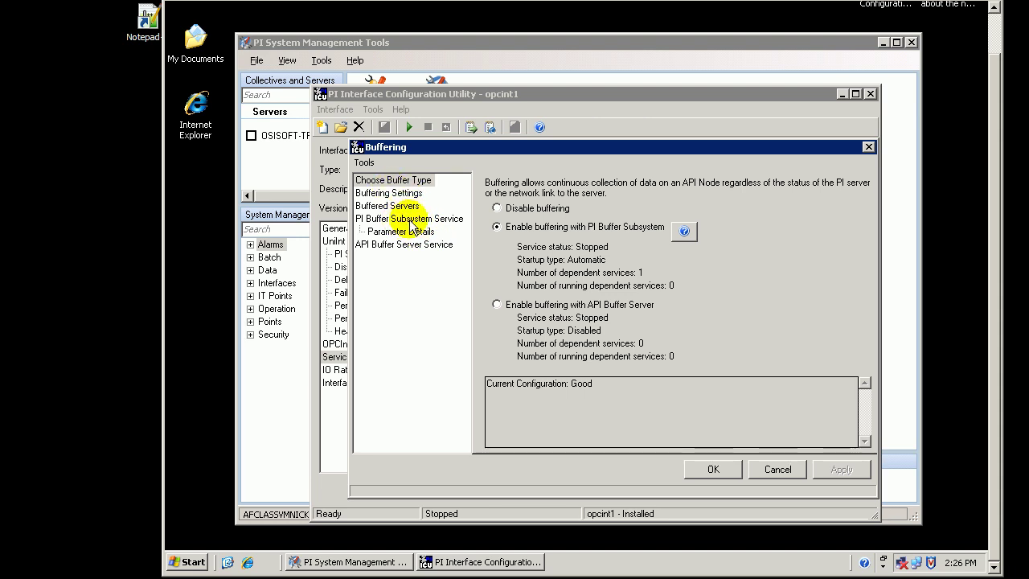
{"action": "left_click", "coordinate": [370, 219]}
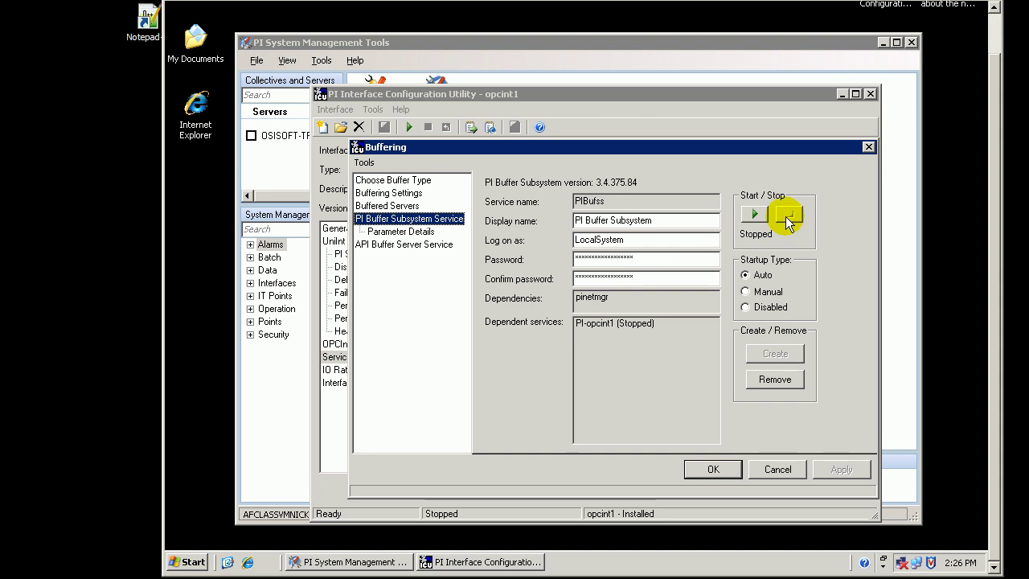
{"action": "left_click", "coordinate": [710, 471]}
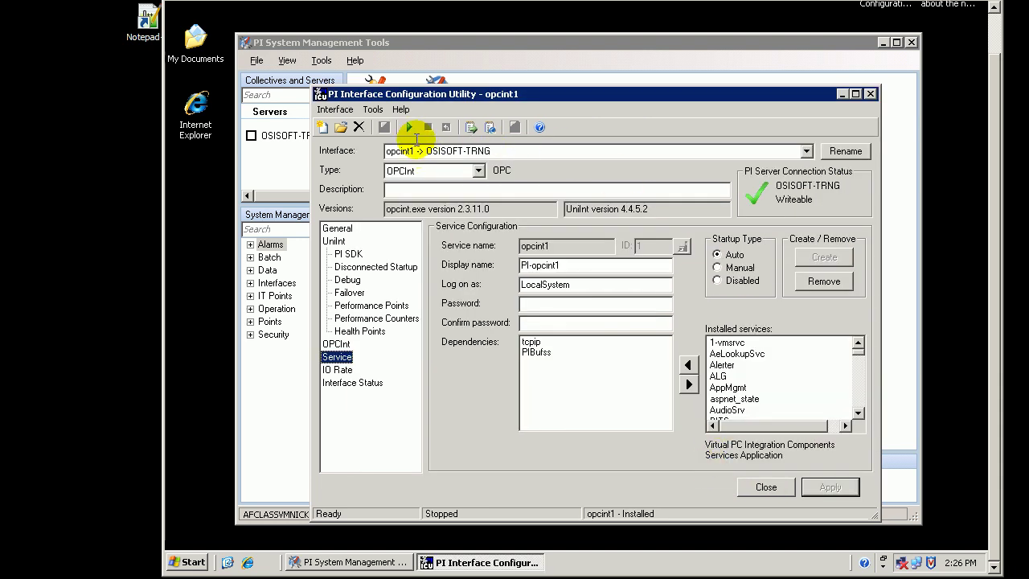
{"action": "left_click", "coordinate": [538, 352]}
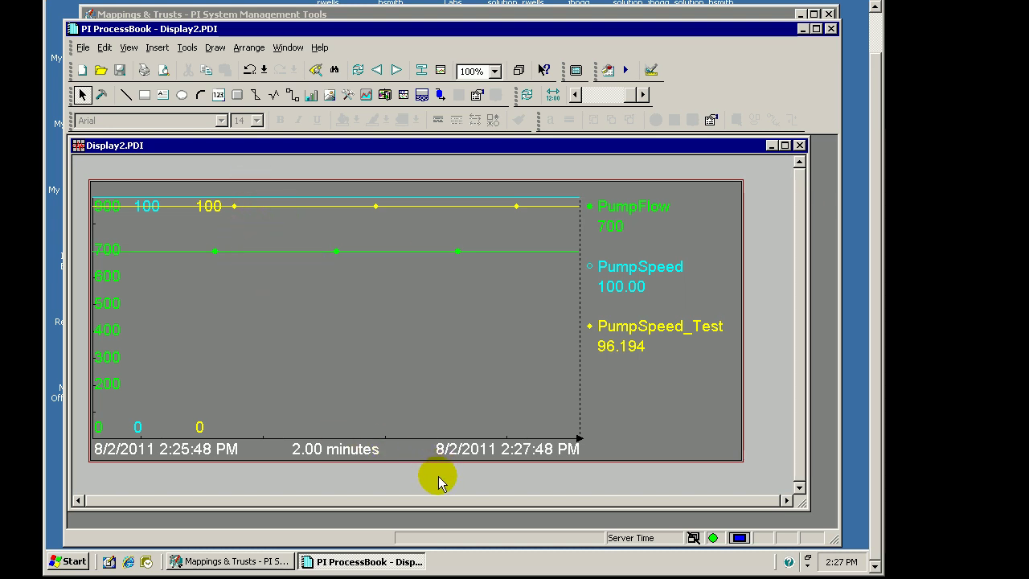
Step: Refresh the Display2 trend of PumpFlow, PumpSpeed and PumpSpeed_Test
{"action": "left_click", "coordinate": [357, 70]}
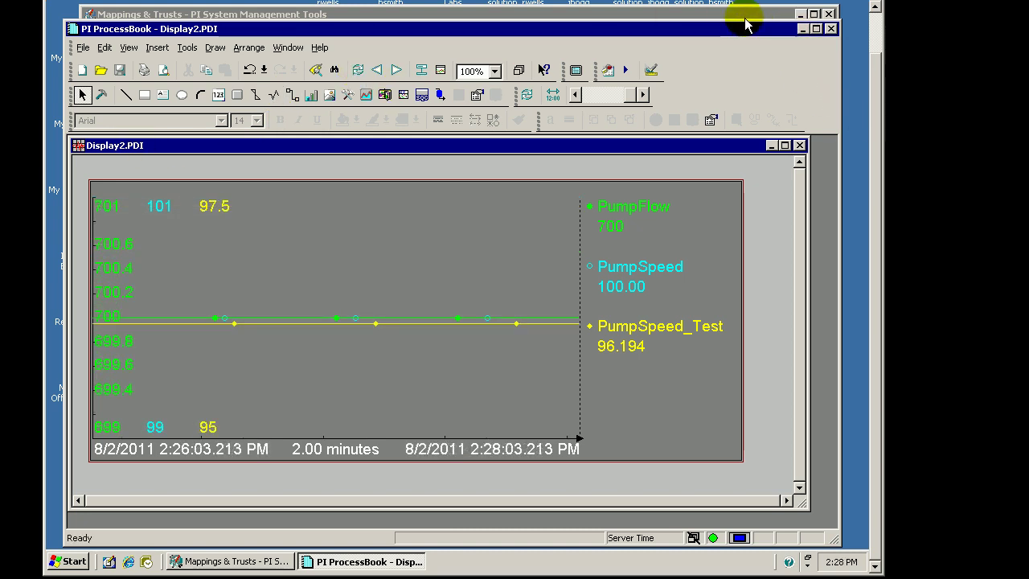
Step: Minimize ProcessBook and inspect the PI OPC Interface Node trust (application OPCpE) unchanged
{"action": "left_click", "coordinate": [801, 28]}
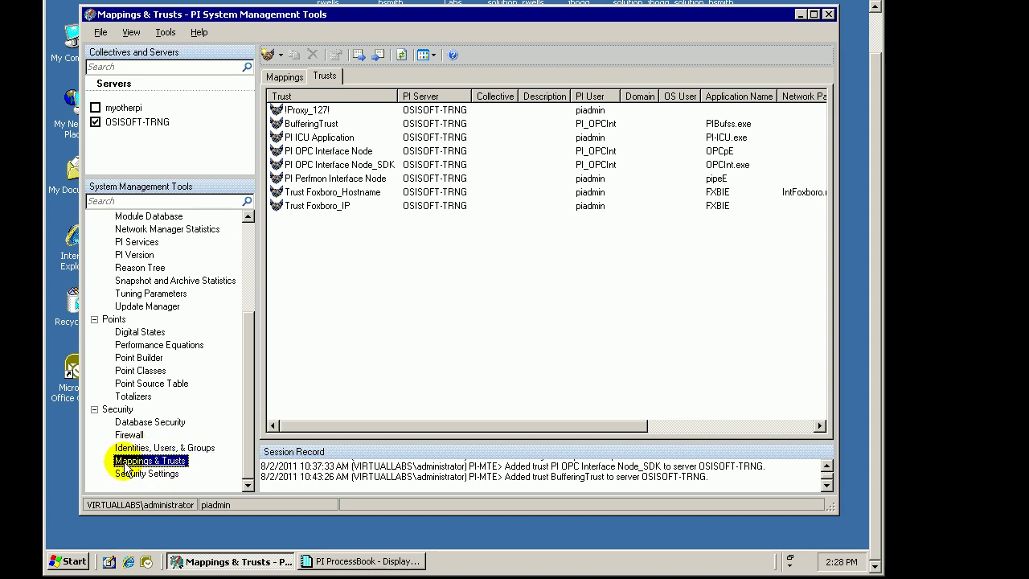
{"action": "left_click", "coordinate": [299, 128]}
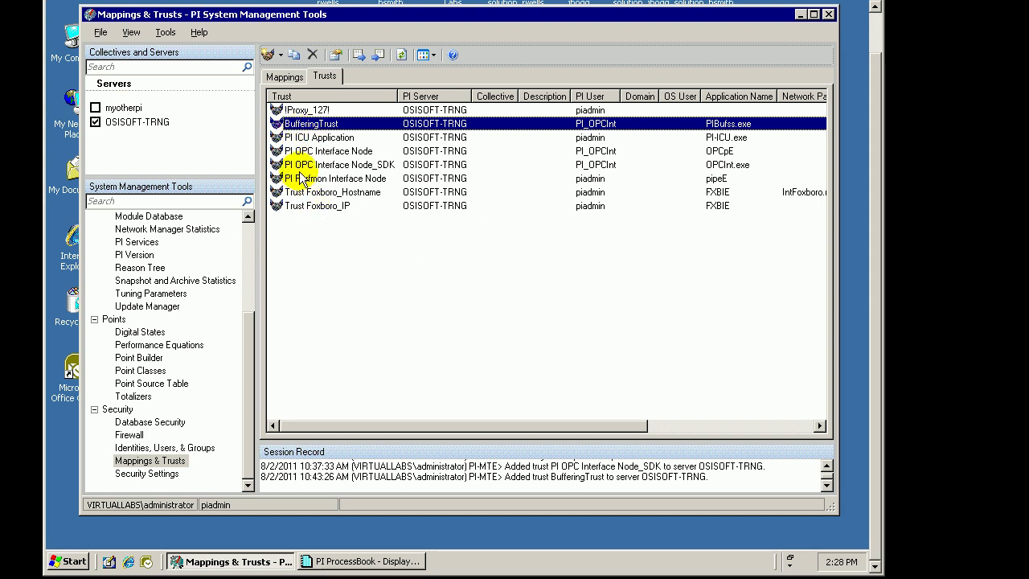
{"action": "left_click", "coordinate": [288, 151]}
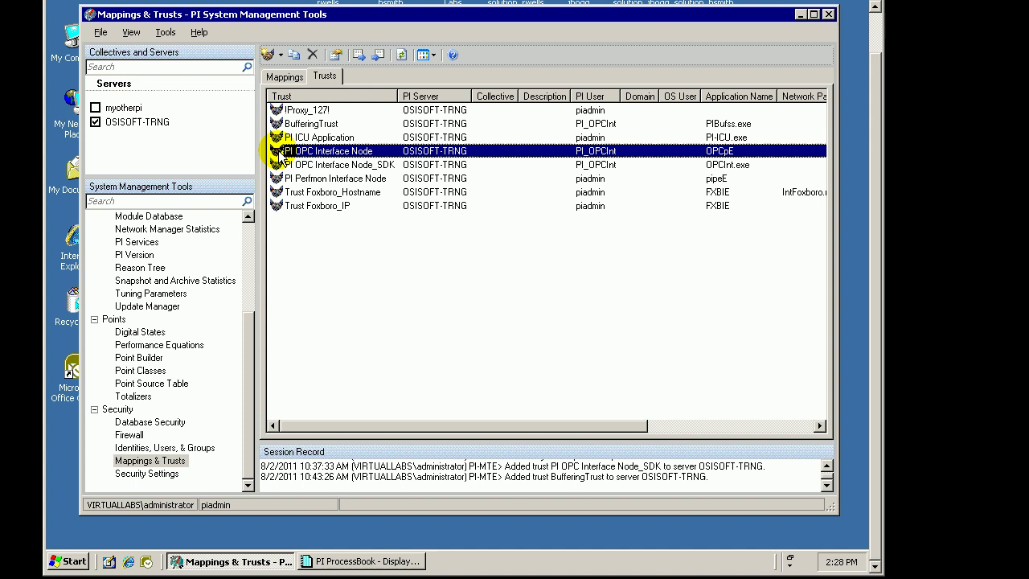
{"action": "double_click", "coordinate": [280, 153]}
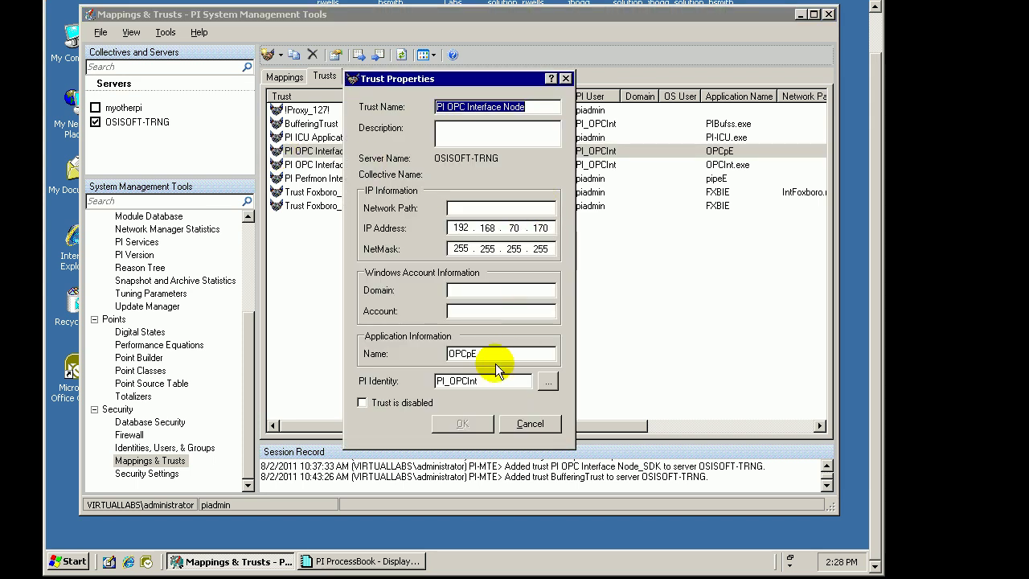
{"action": "left_click_drag", "start_coordinate": [488, 353], "coordinate": [420, 354]}
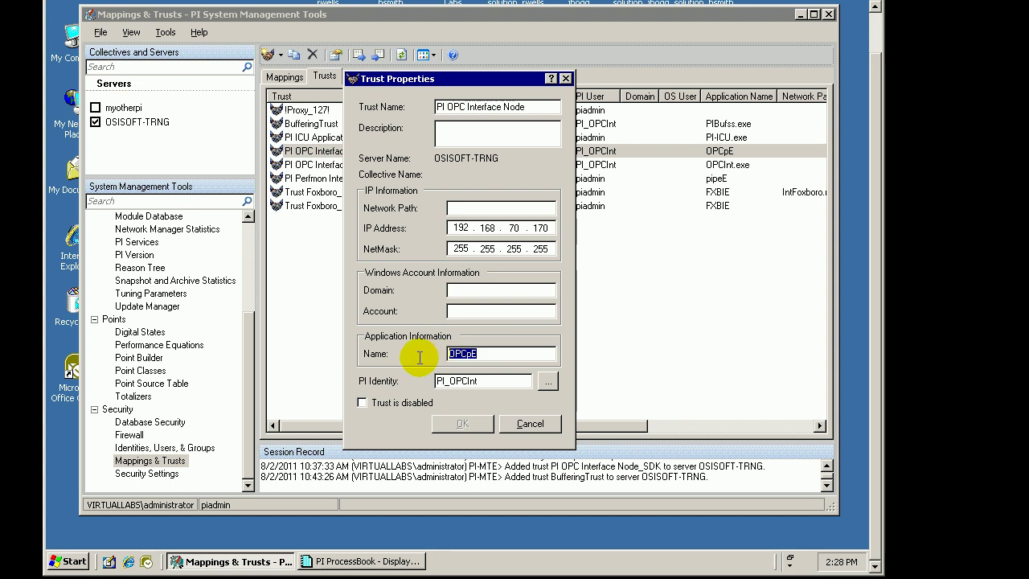
{"action": "left_click", "coordinate": [529, 424]}
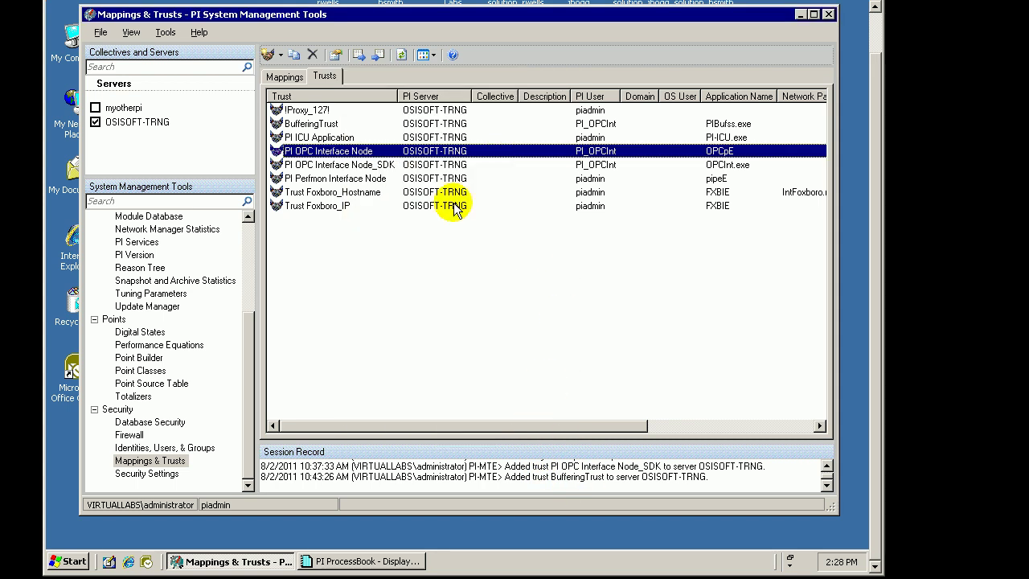
Step: Inspect the PI OPC Interface Node_SDK trust properties and close them unchanged
{"action": "double_click", "coordinate": [305, 165]}
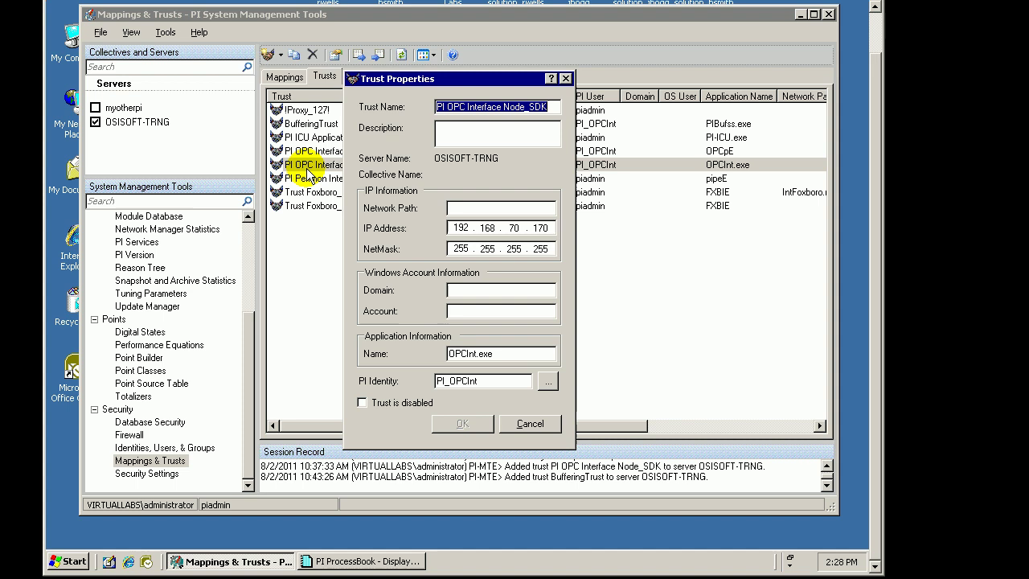
{"action": "left_click", "coordinate": [537, 432]}
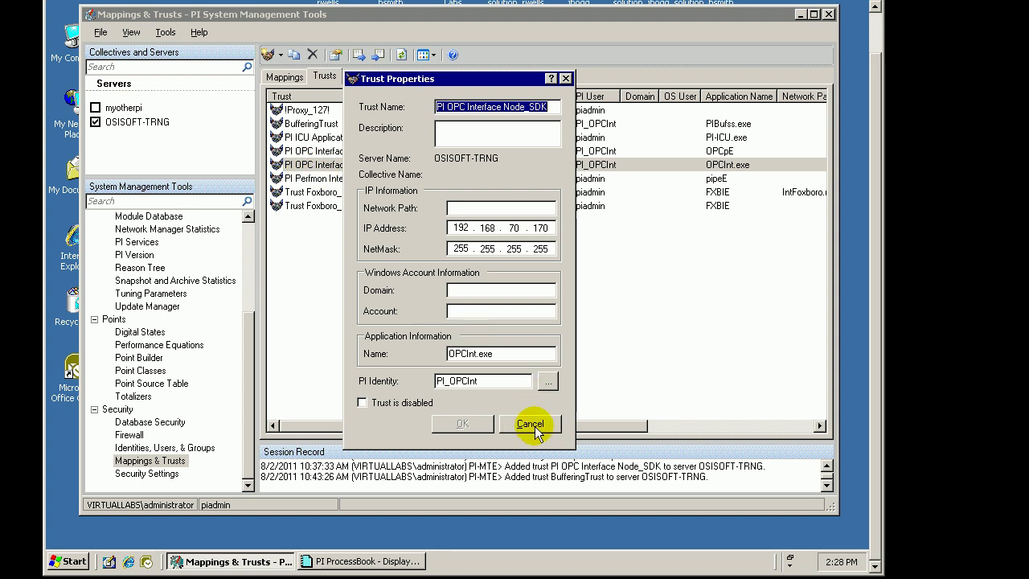
{"action": "left_click", "coordinate": [535, 432]}
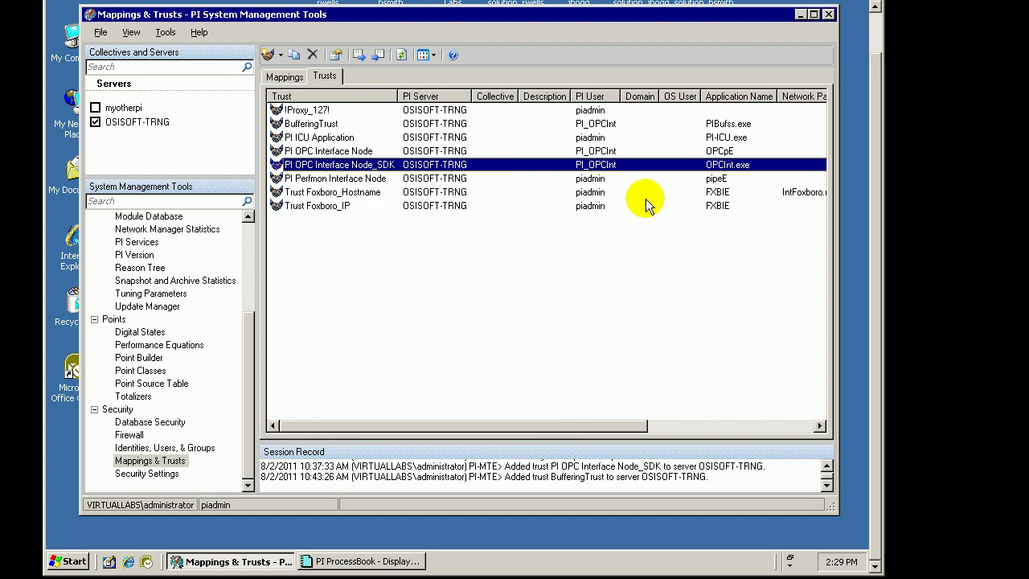
Step: Check that BufferingTrust maps PIBufss.exe at 192.168.70.170 to PI_OPCInt
{"action": "double_click", "coordinate": [302, 129]}
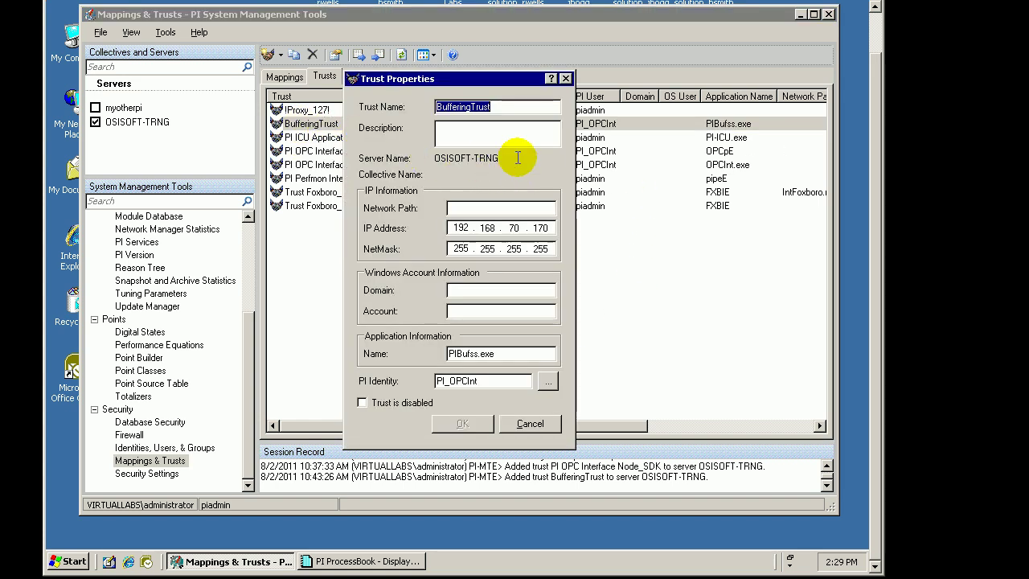
{"action": "double_click", "coordinate": [522, 352]}
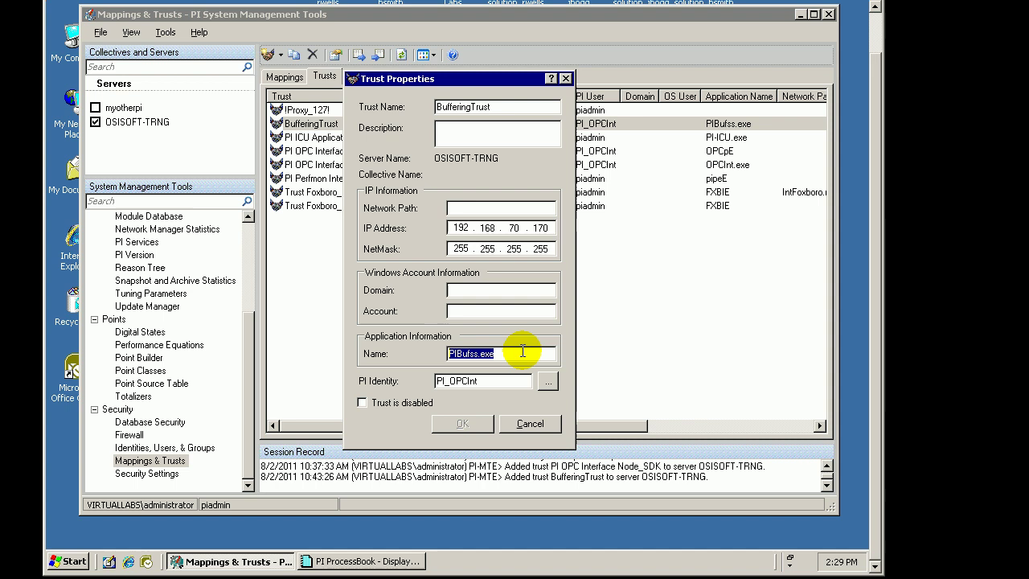
{"action": "left_click", "coordinate": [519, 356]}
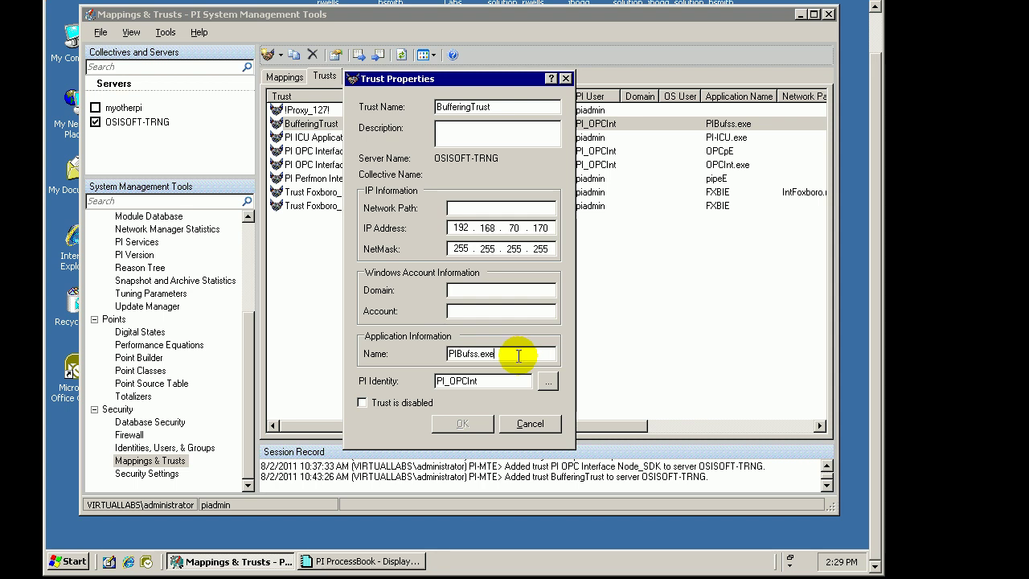
{"action": "double_click", "coordinate": [549, 228]}
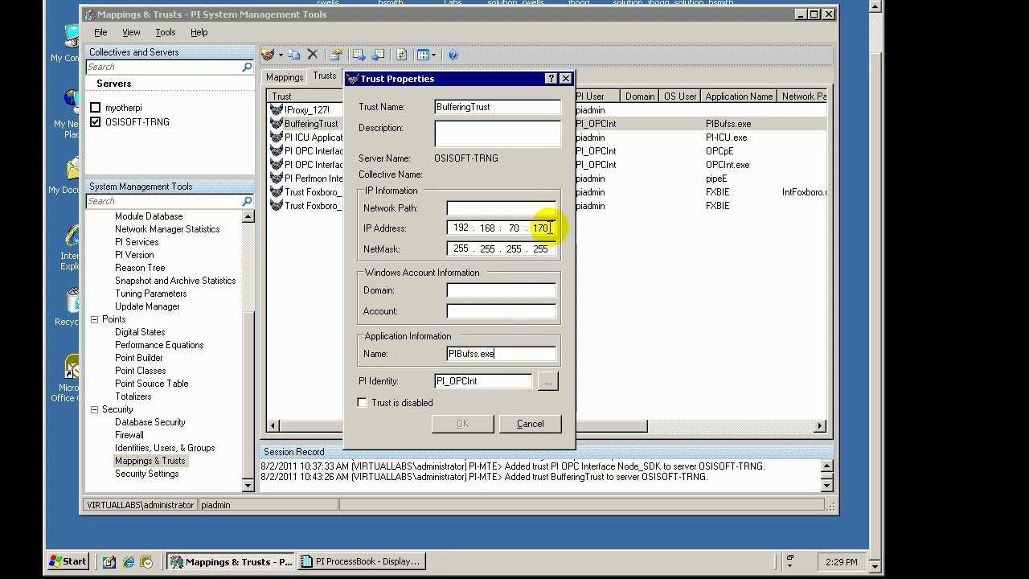
{"action": "left_click", "coordinate": [549, 228]}
{"action": "double_click", "coordinate": [547, 229]}
{"action": "left_click", "coordinate": [506, 354]}
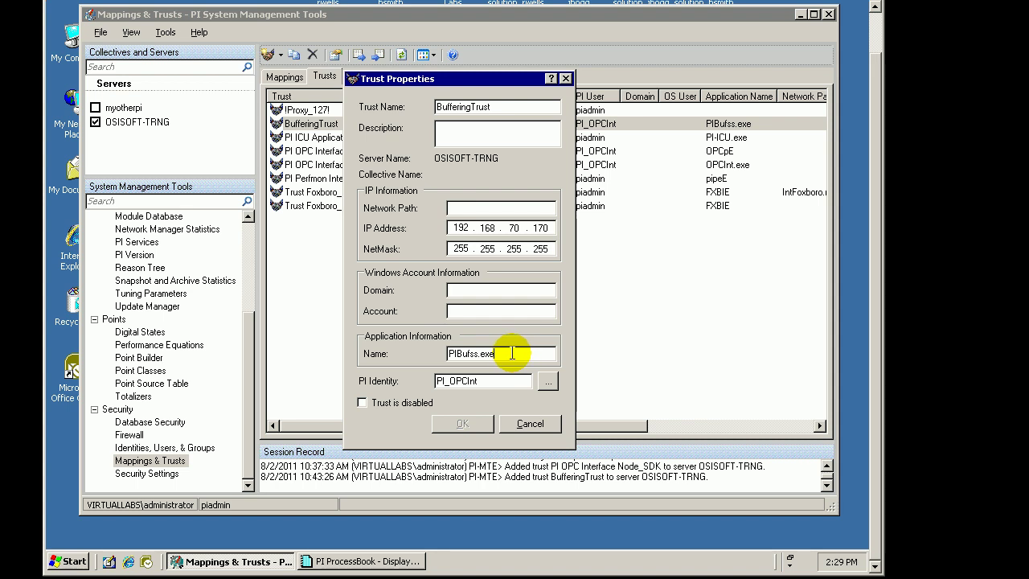
{"action": "double_click", "coordinate": [513, 354]}
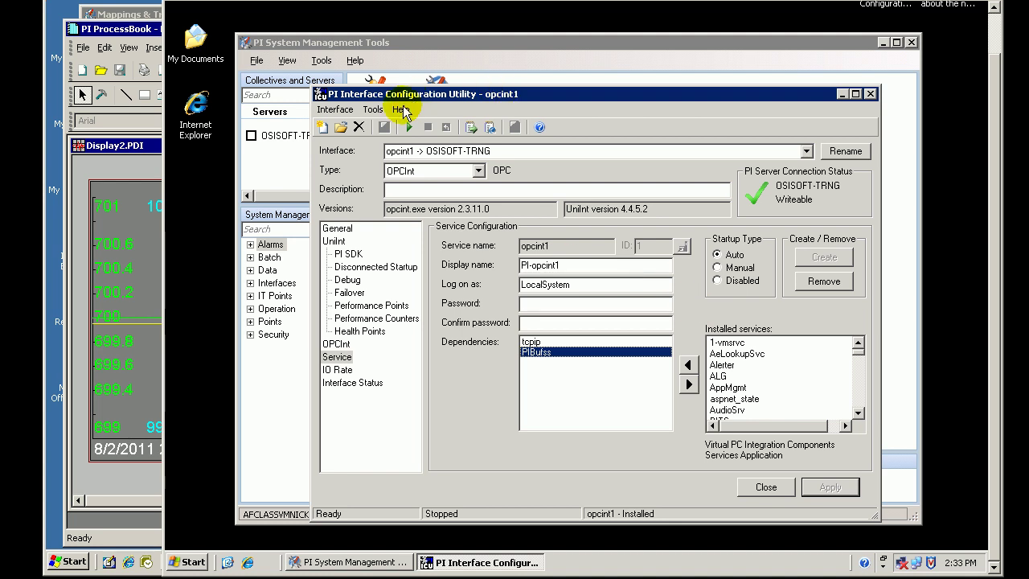
Step: Start opcint1 with PIBufss started first, then view live pump values in ProcessBook
{"action": "left_click", "coordinate": [409, 128]}
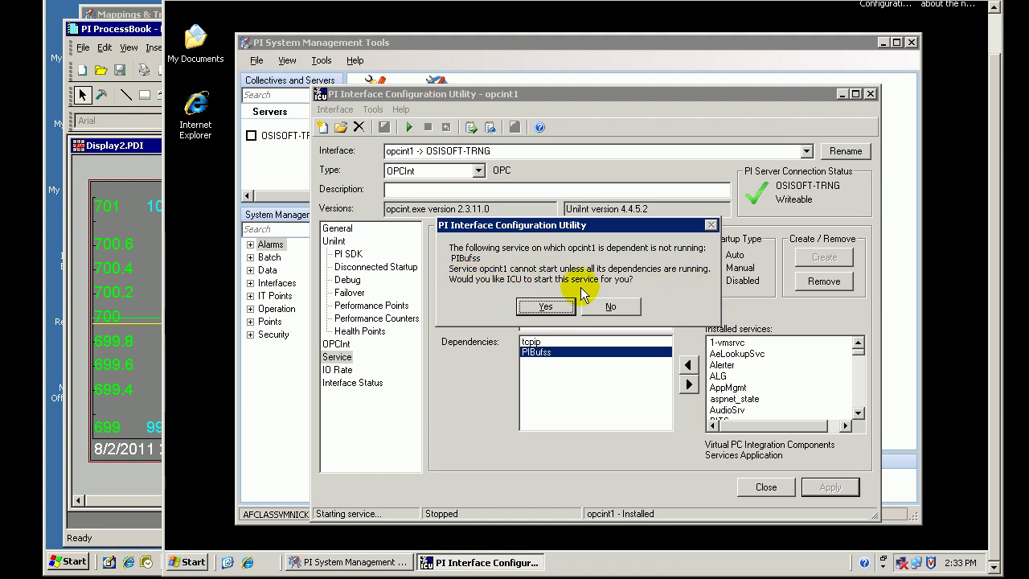
{"action": "left_click", "coordinate": [543, 307]}
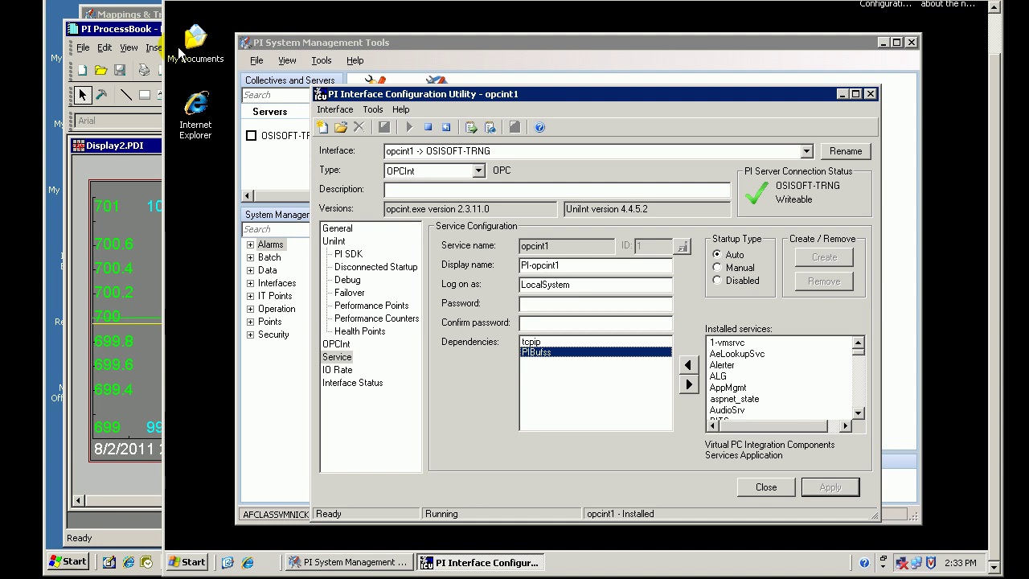
{"action": "left_click", "coordinate": [142, 28]}
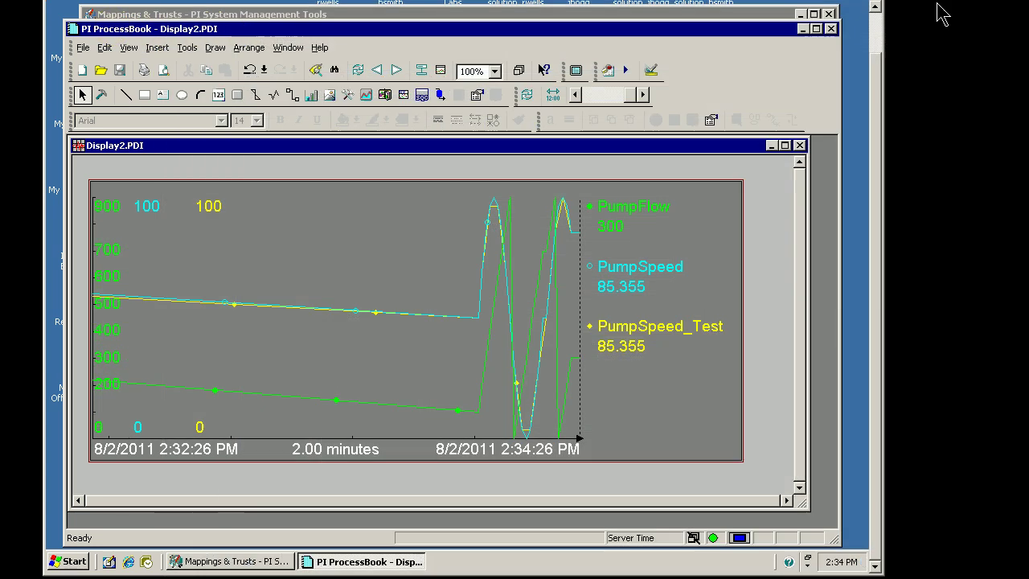